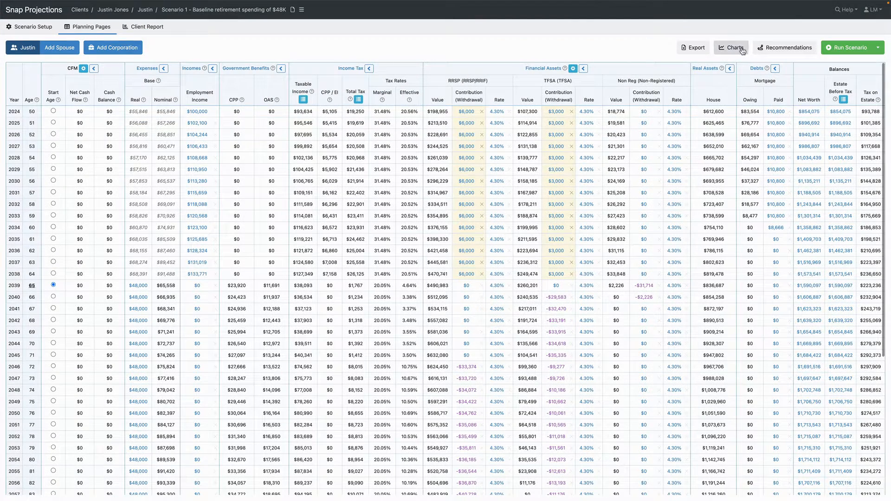
- Open the scenario's charts and compare the Cash Outflow Chart with and without real dollars
click(735, 49)
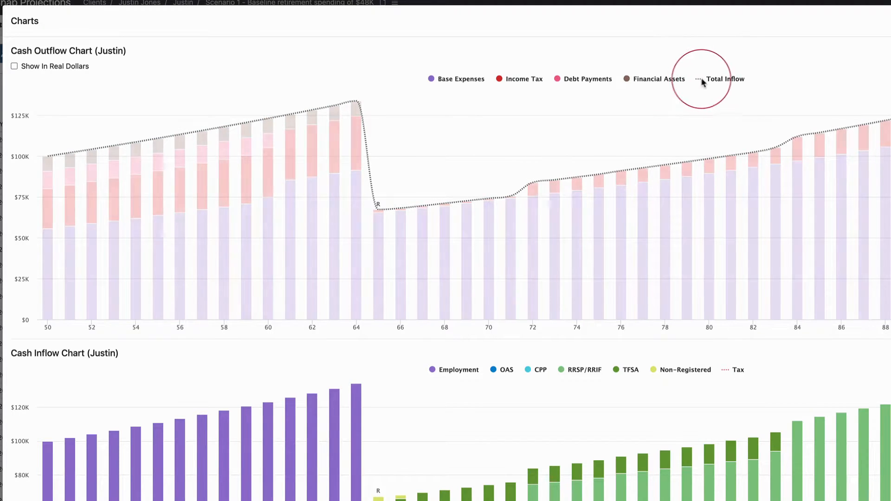
mouse_move(640, 141)
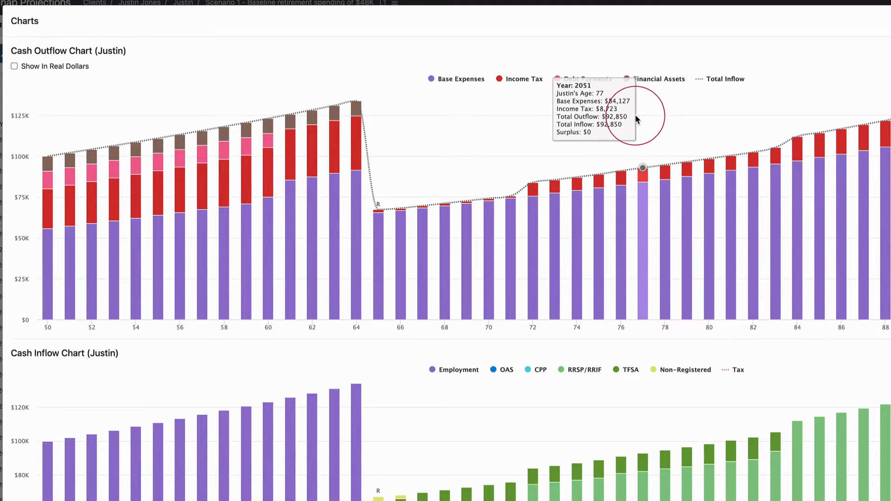
click(15, 67)
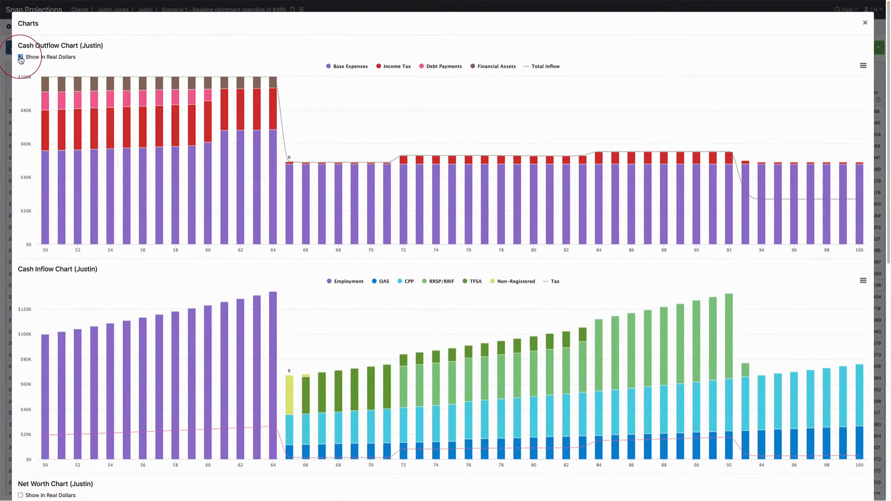
click(21, 57)
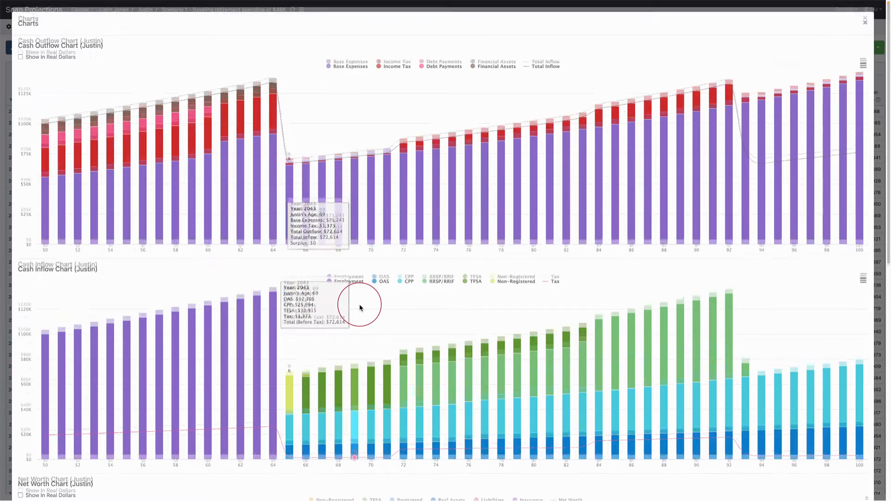
- Hide every series in the Cash Inflow Chart, from Employment, OAS and CPP through RRSP/RRIF, TFSA, Non-Registered and Tax
scroll(359, 307, down, 4)
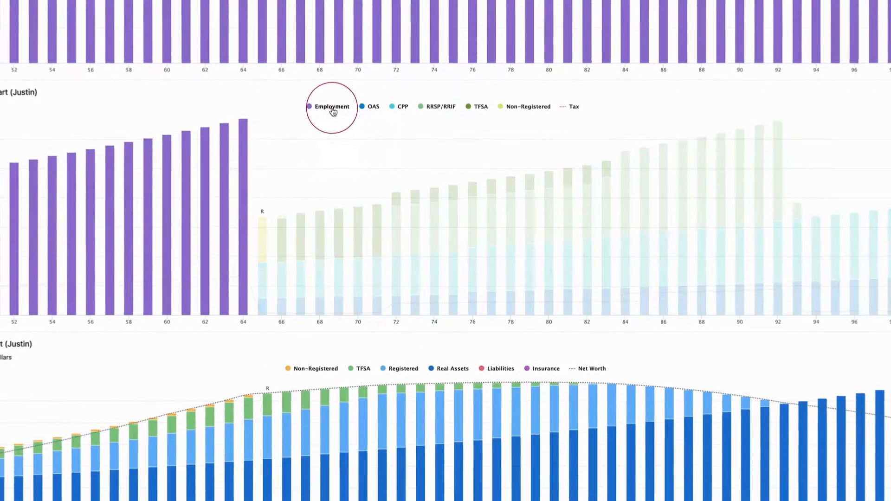
click(332, 109)
click(371, 109)
click(401, 110)
click(429, 110)
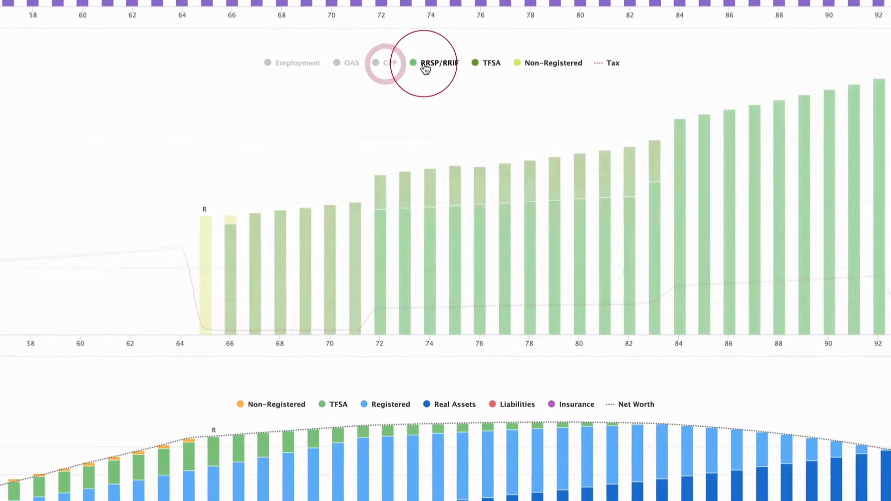
click(424, 64)
click(479, 64)
click(487, 63)
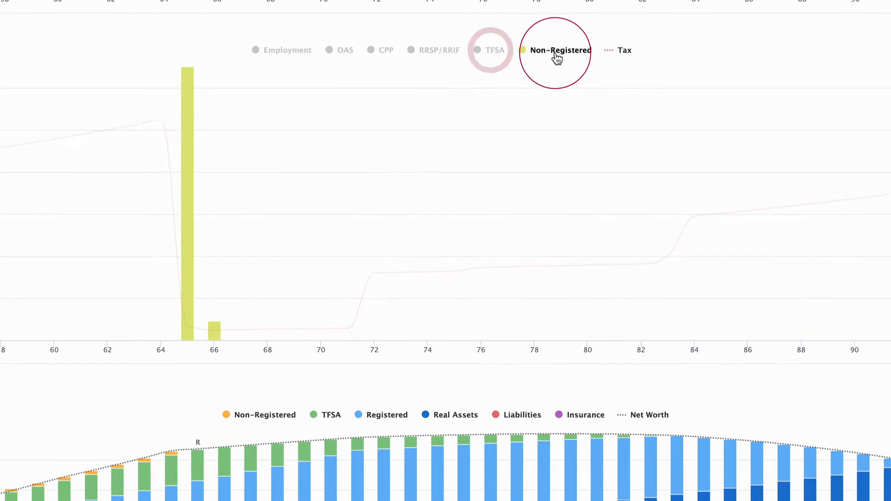
click(556, 52)
click(624, 52)
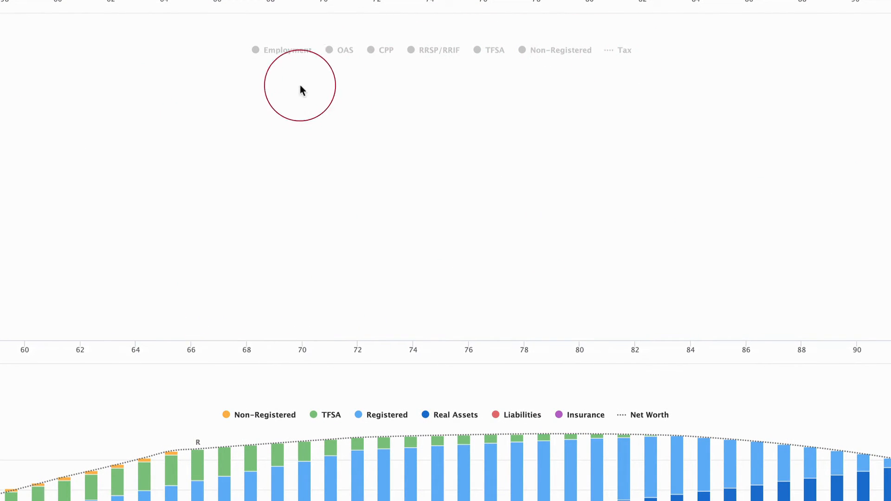
- Show the Cash Inflow Chart series again: Employment, CPP, OAS, Non-Registered, TFSA, RRSP/RRIF and Tax
click(296, 52)
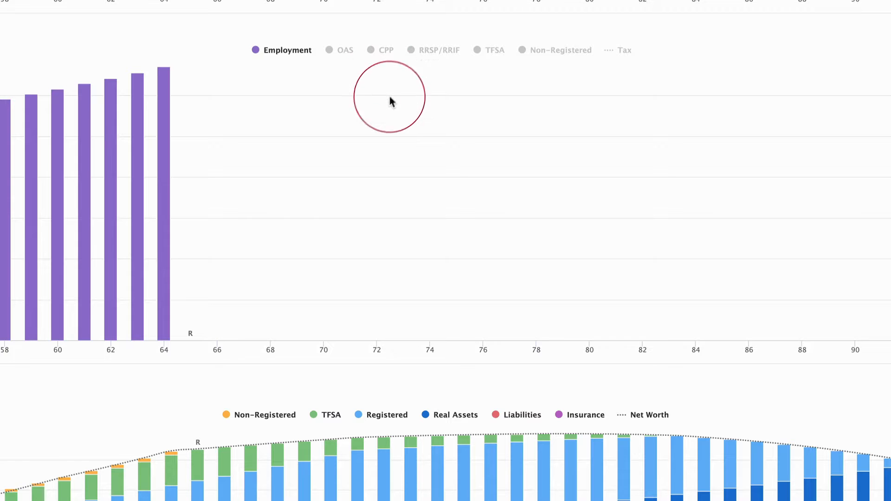
click(383, 51)
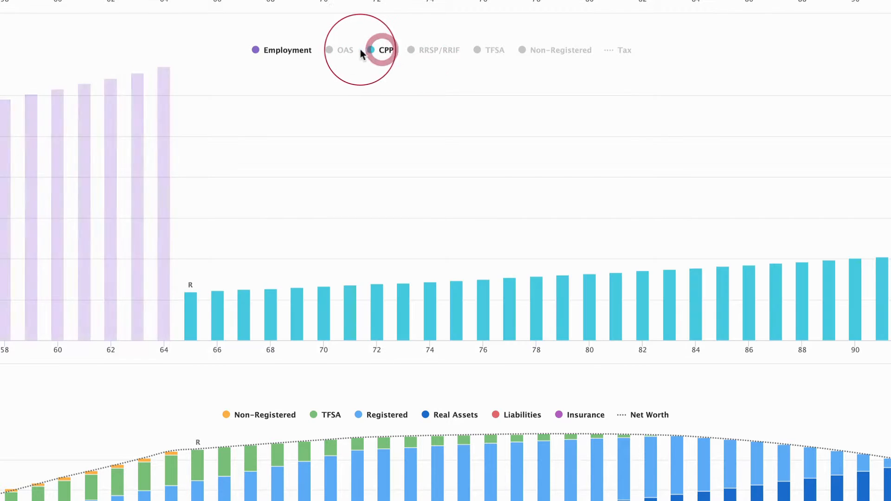
click(349, 52)
click(554, 51)
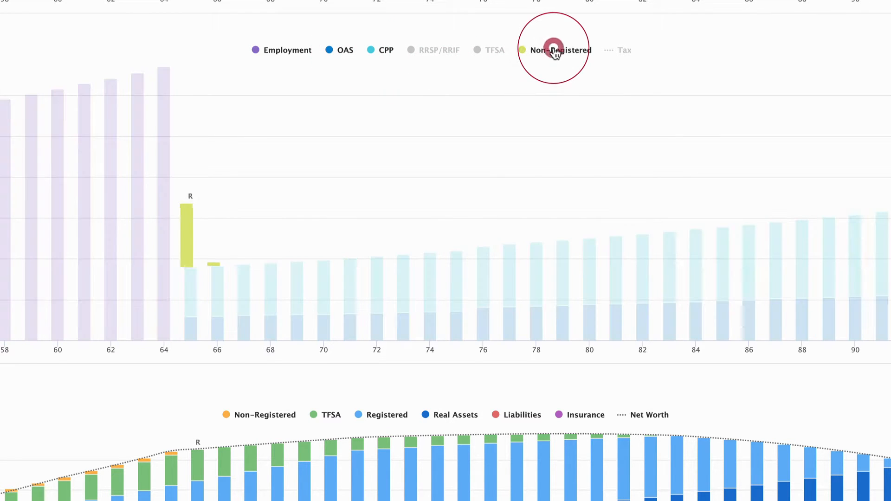
click(493, 51)
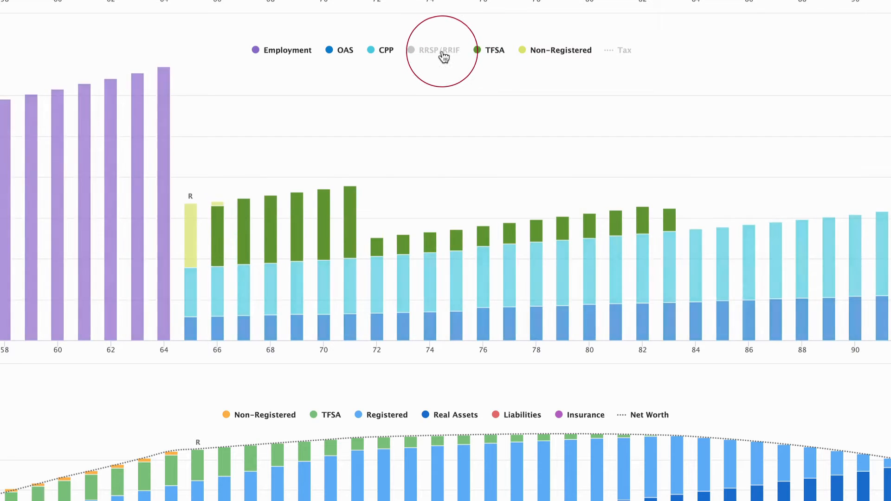
click(442, 51)
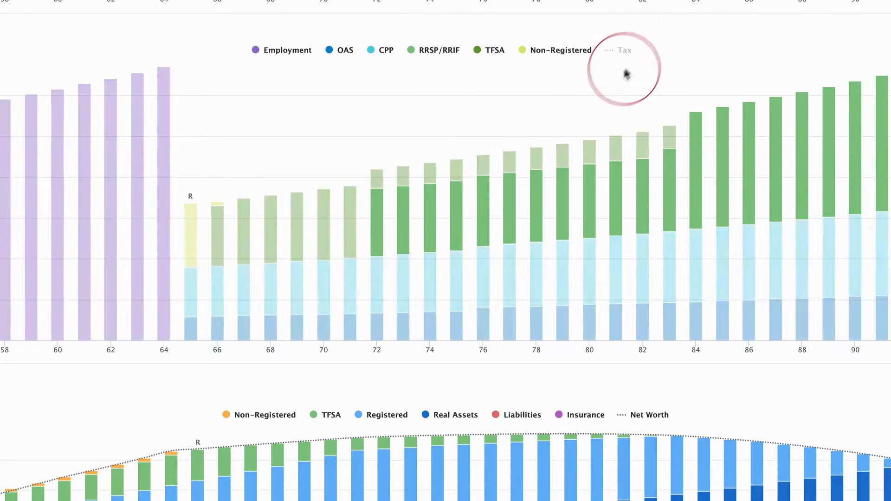
click(624, 51)
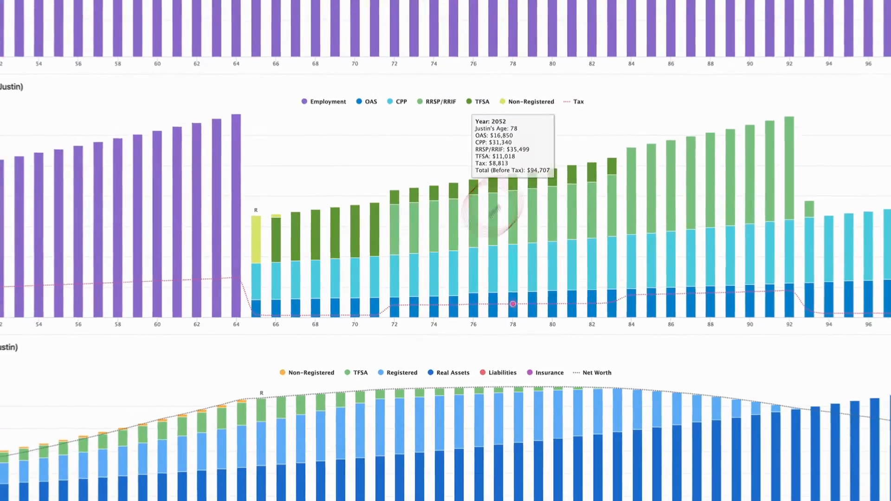
- Examine the Net Worth Chart through age 100, and close the charts
scroll(492, 211, down, 5)
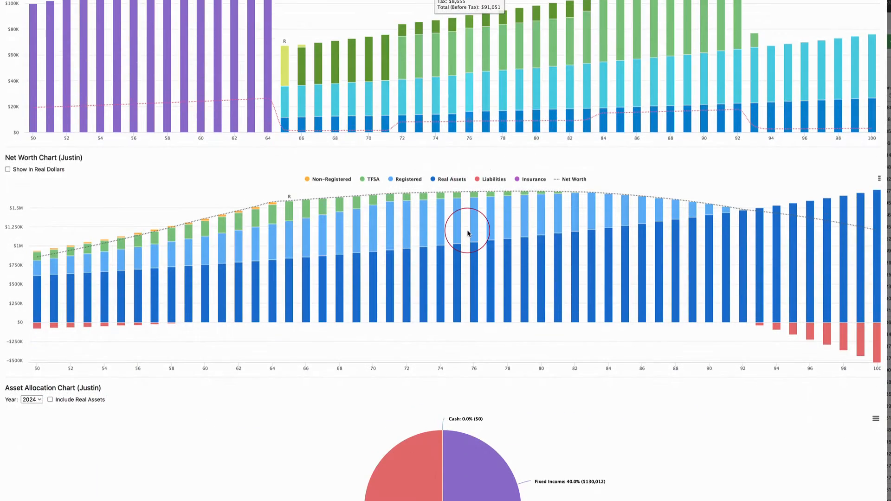
mouse_move(467, 233)
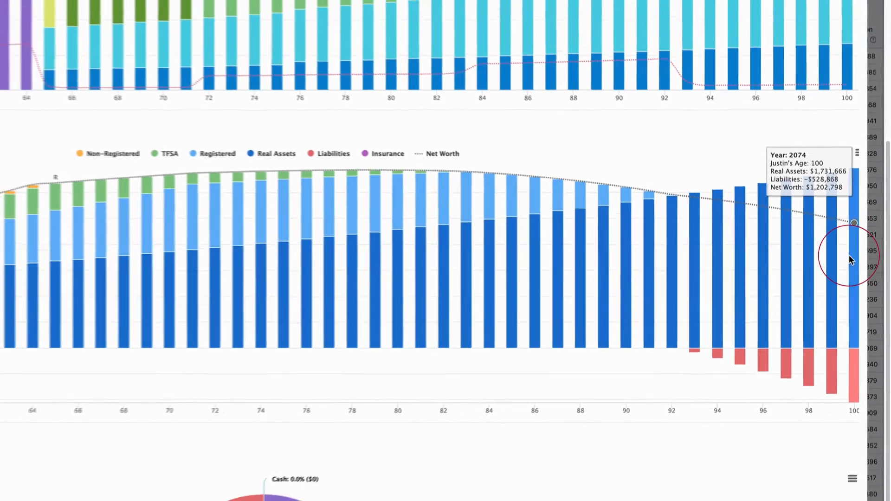
scroll(575, 320, up, 5)
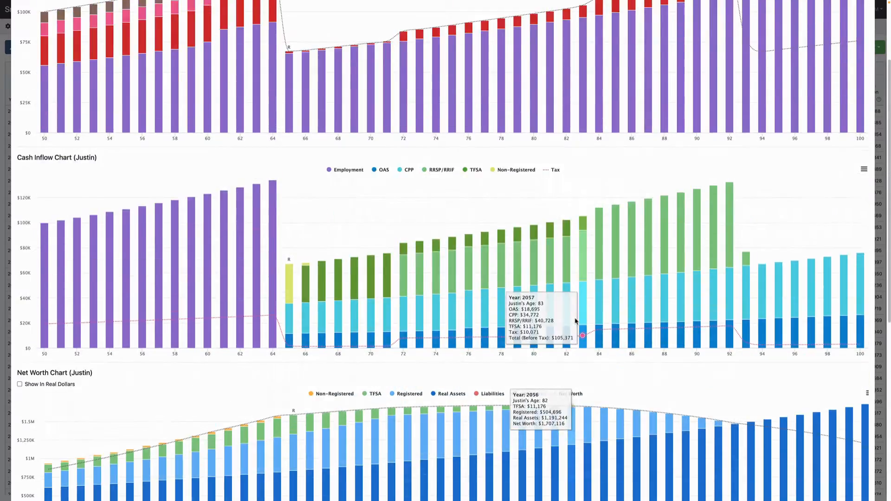
scroll(575, 320, up, 3)
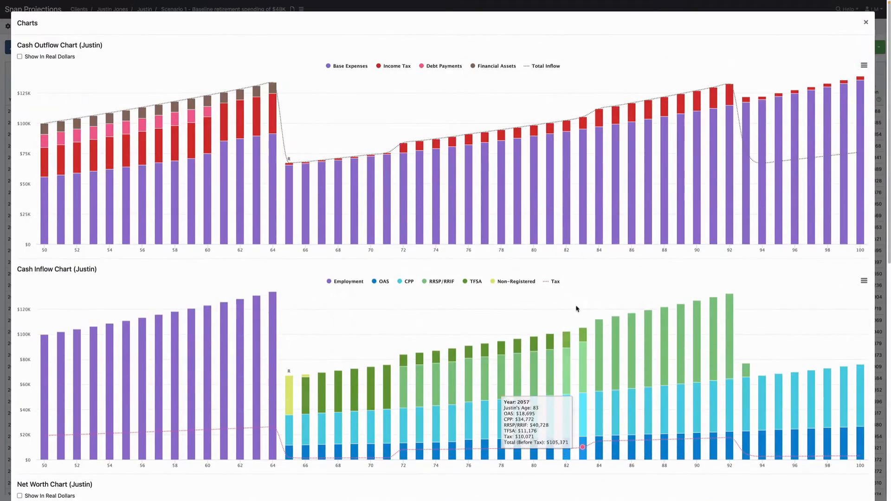
click(866, 25)
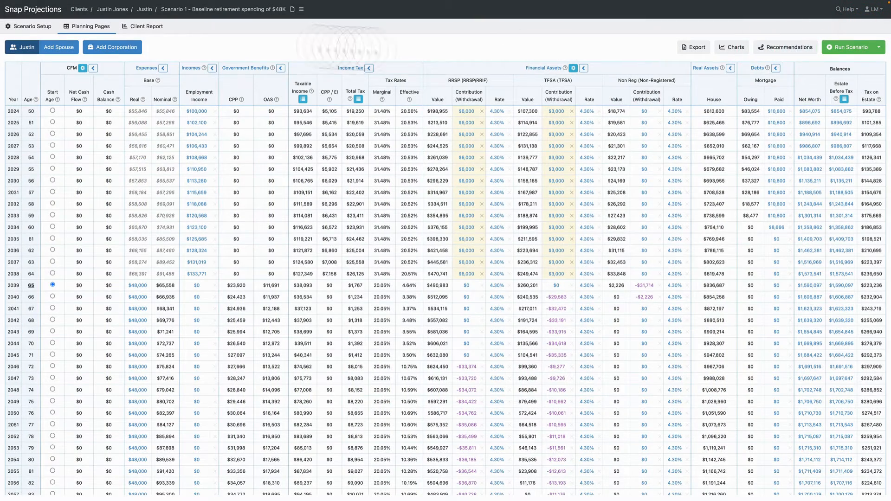
- Open the client report's Report Builder, review its Custom Pages, Header Settings and Print Settings, and return to Included Pages
click(141, 28)
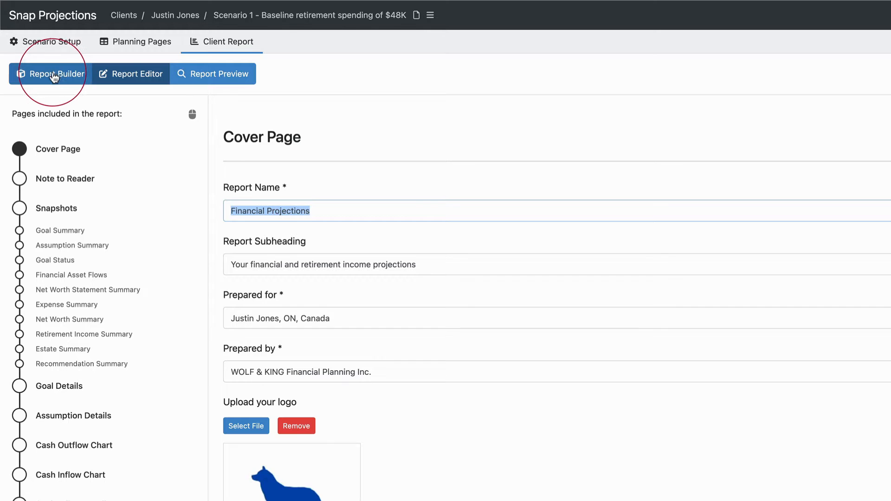
click(53, 75)
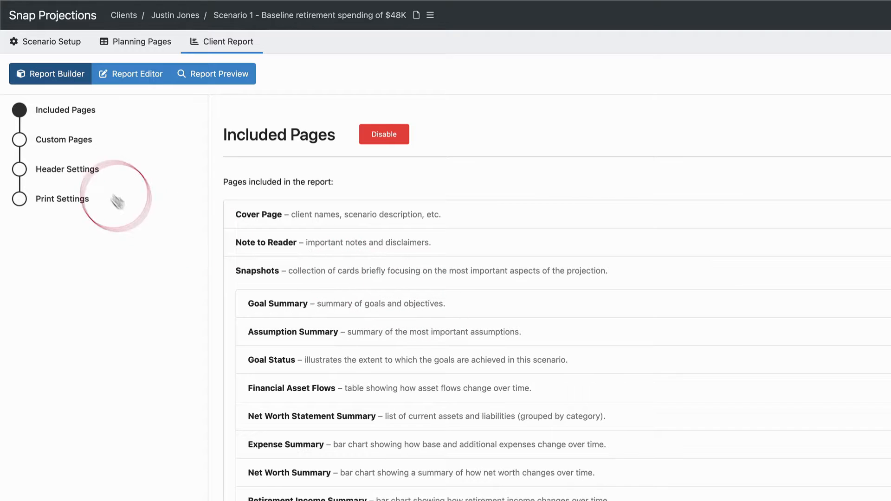
click(76, 138)
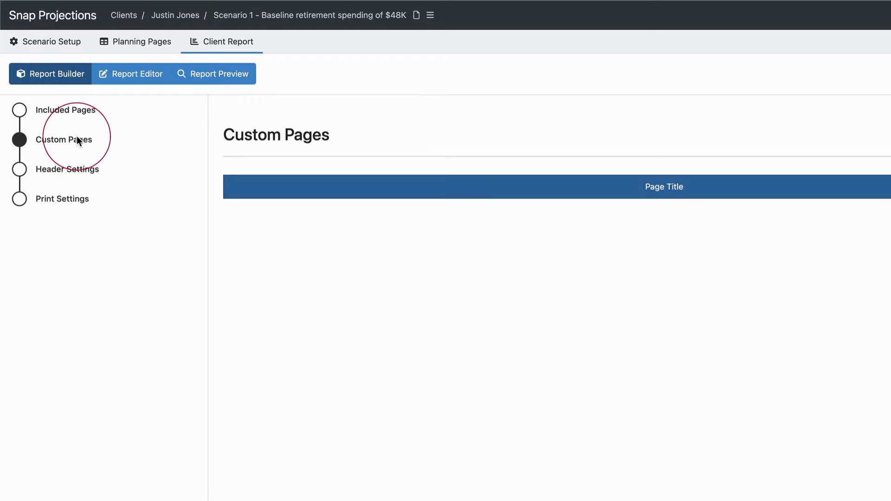
click(67, 170)
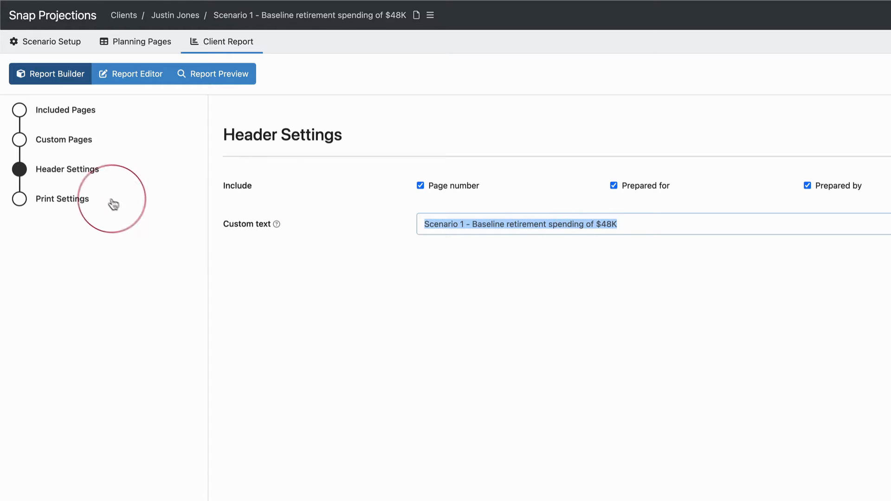
click(70, 200)
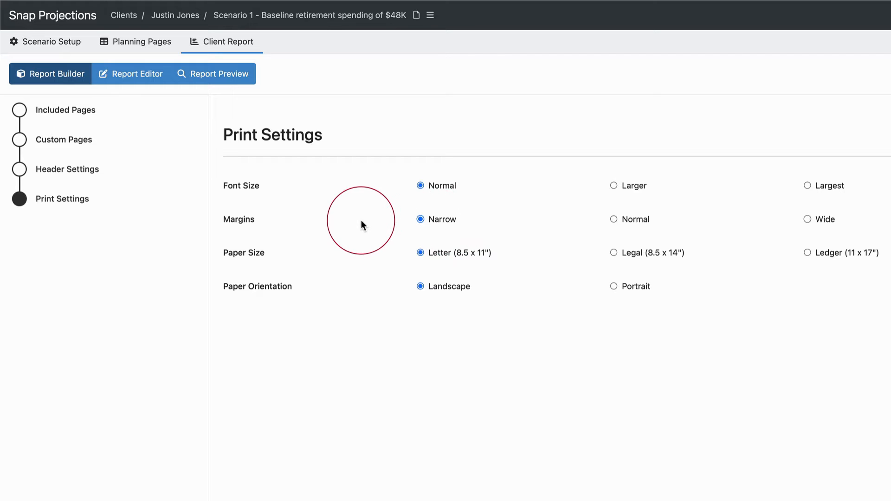
click(56, 142)
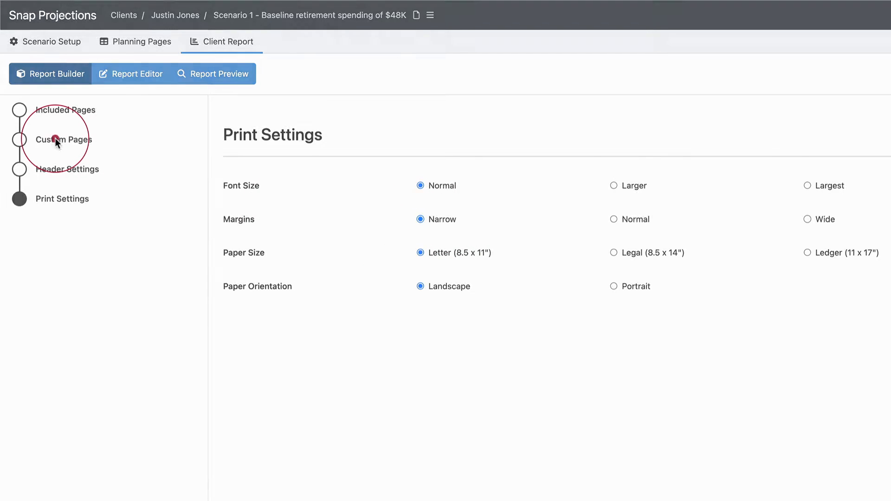
click(65, 113)
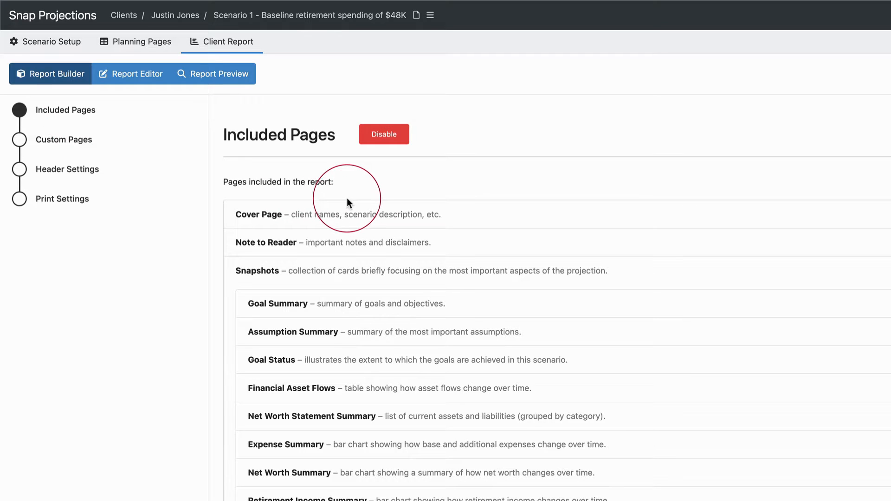
- Remove the Note to Reader page from the report and add it back from the Gallery between Cover Page and Snapshots
mouse_move(346, 209)
mouse_down()
mouse_move(348, 246)
mouse_move(342, 218)
mouse_up()
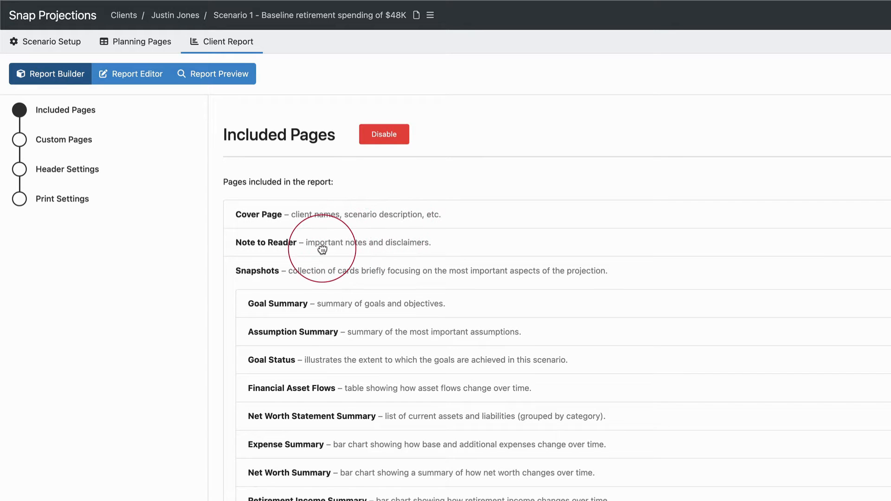
drag(319, 248, 134, 246)
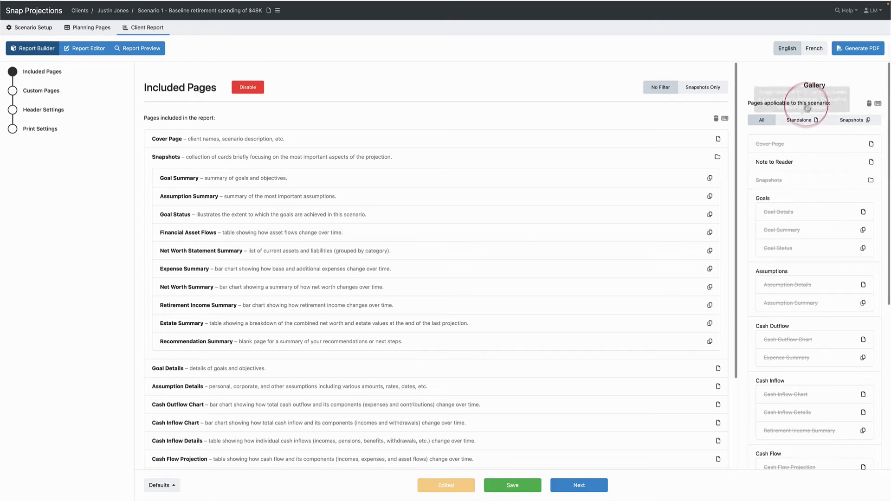
click(783, 163)
drag(783, 164, 391, 157)
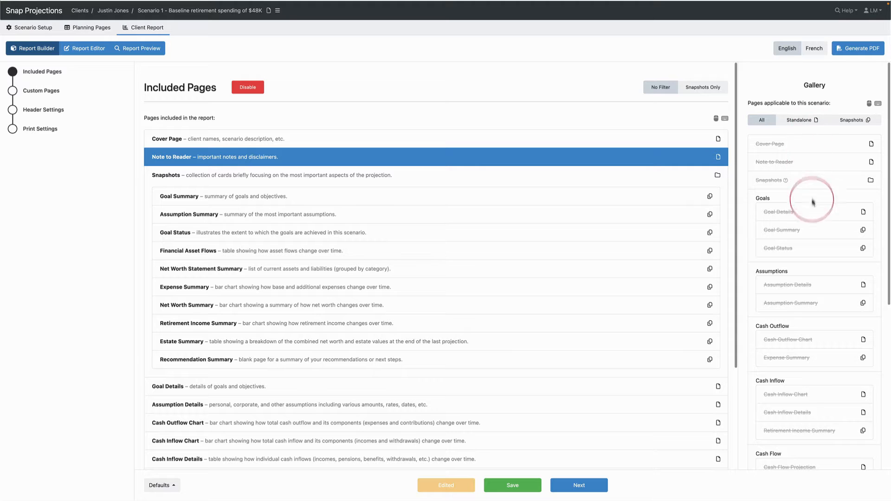
- Reset the Included Pages settings of the report to the original settings
scroll(806, 321, down, 6)
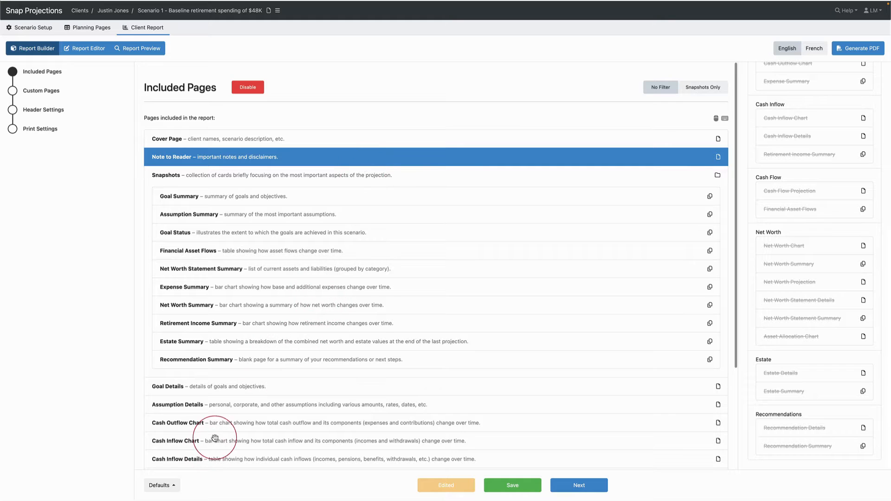
click(176, 490)
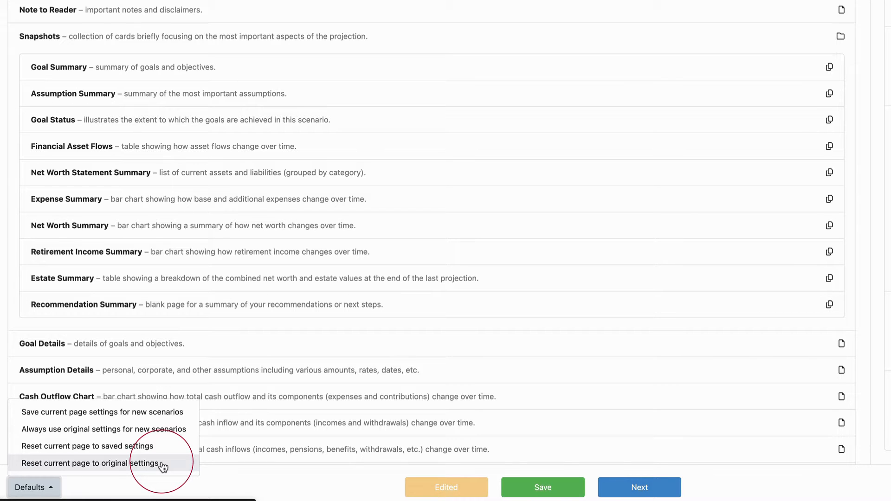
click(163, 464)
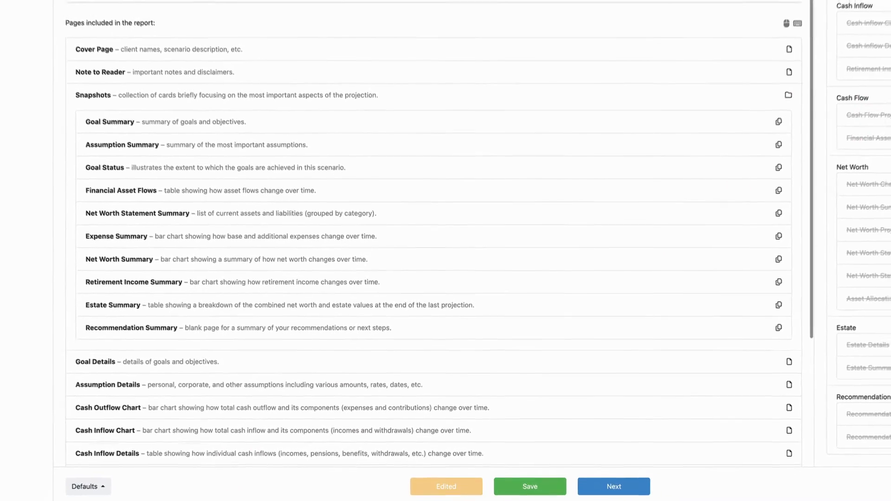
- Filter the included pages to Snapshots Only and switch to the Report Editor
mouse_move(870, 103)
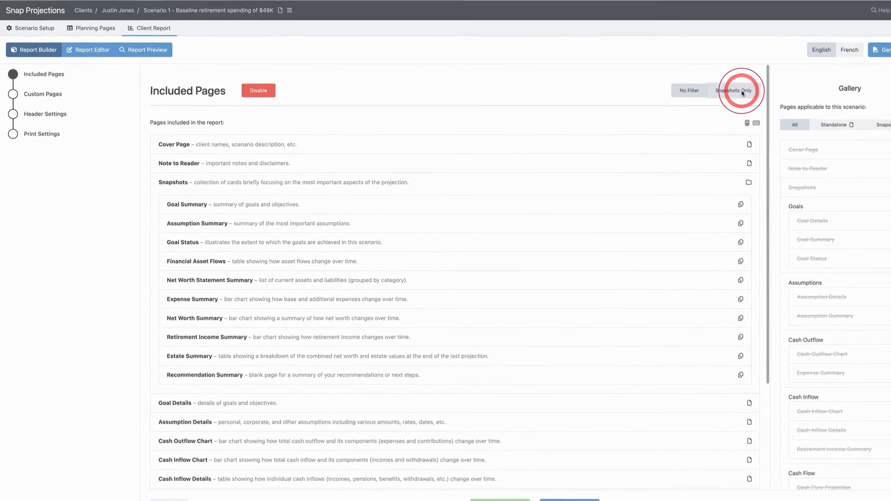
click(756, 92)
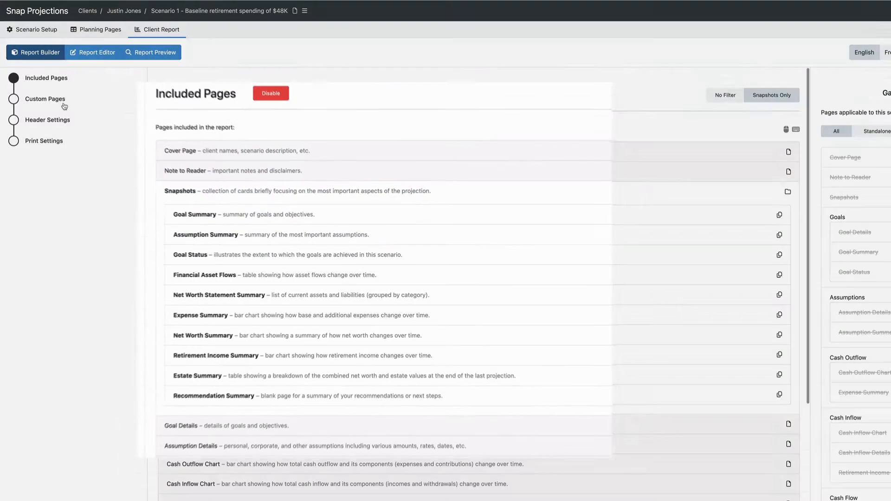
click(96, 51)
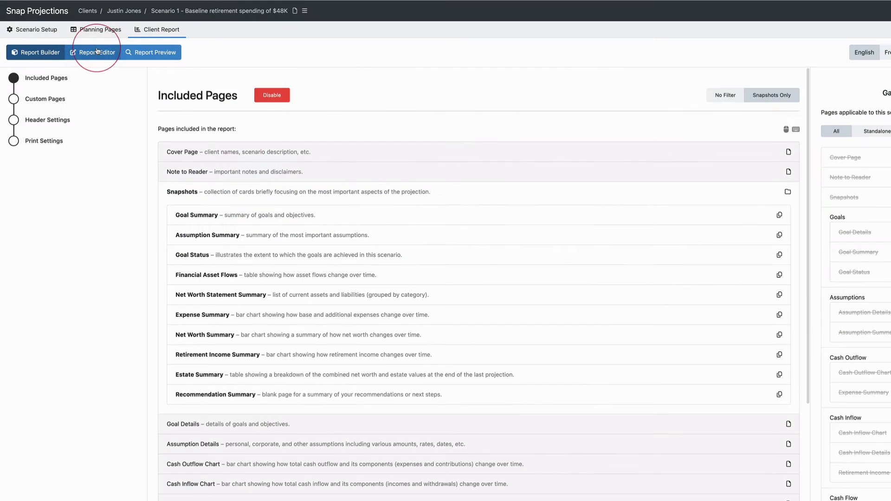
- On the Goal Summary page, add a line below the list with the client's name variable followed by "is planning"
click(42, 122)
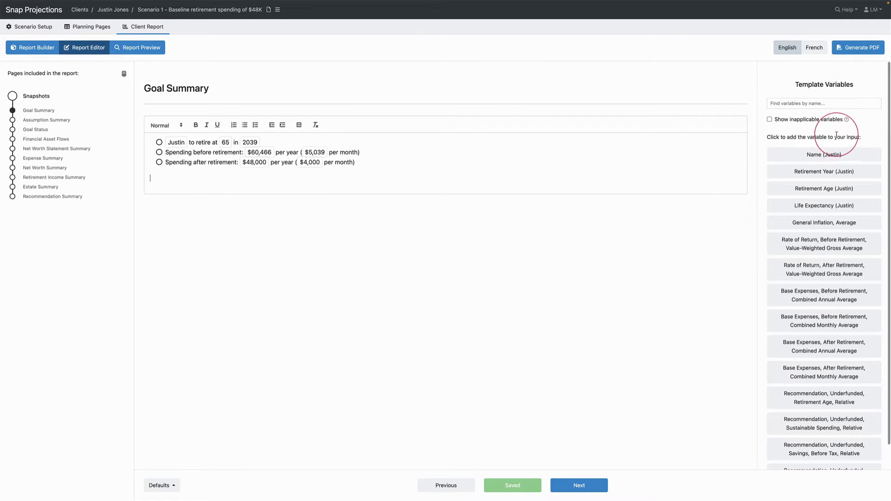
click(829, 154)
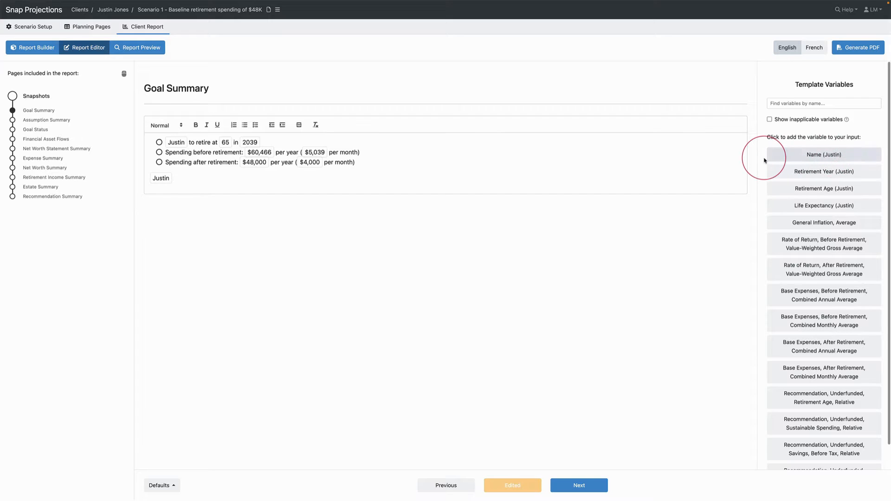
text(is planning)
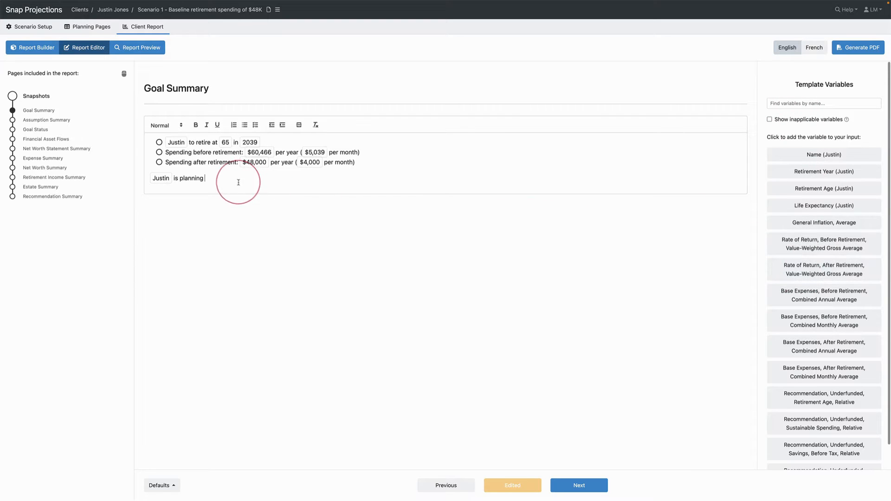
- Delete the line just added below the Goal Summary list and open the page's default settings options
drag(208, 178, 145, 174)
key(BackSpace)
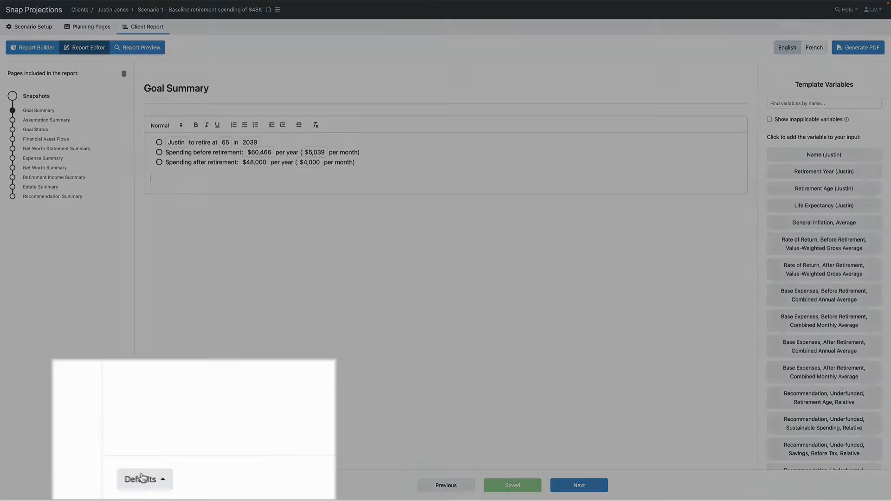
click(160, 486)
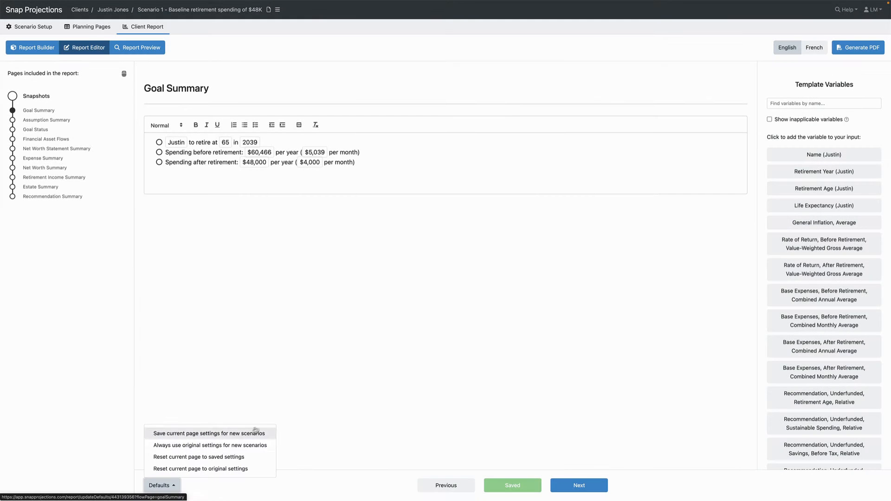
- Compare the Goal Status page with the Recommendations module in the Planning Pages, and return to Goal Status in the Report Editor
click(39, 130)
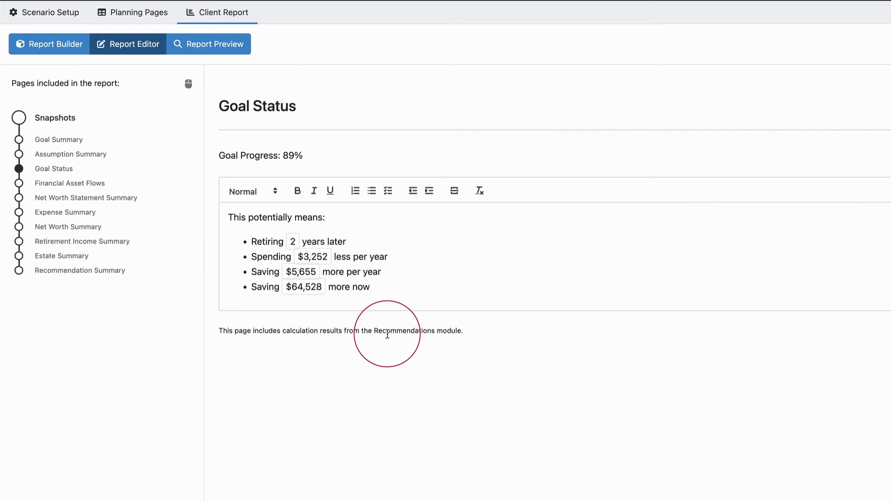
click(141, 13)
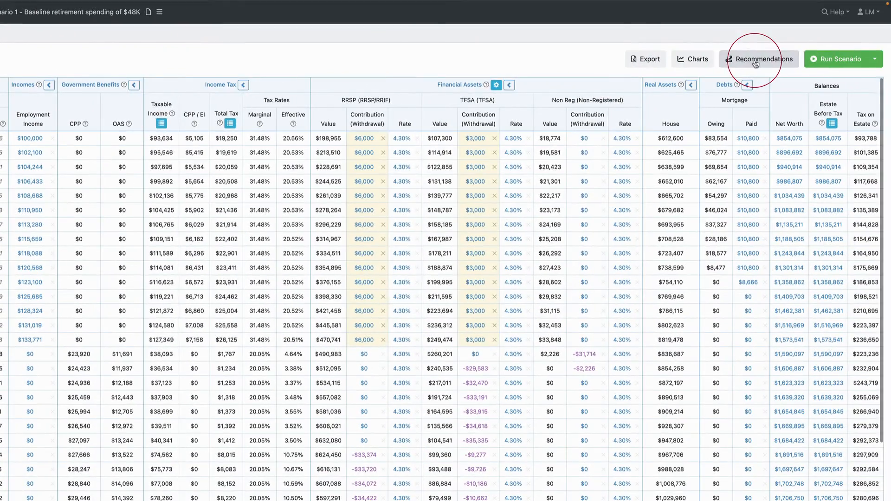
click(755, 61)
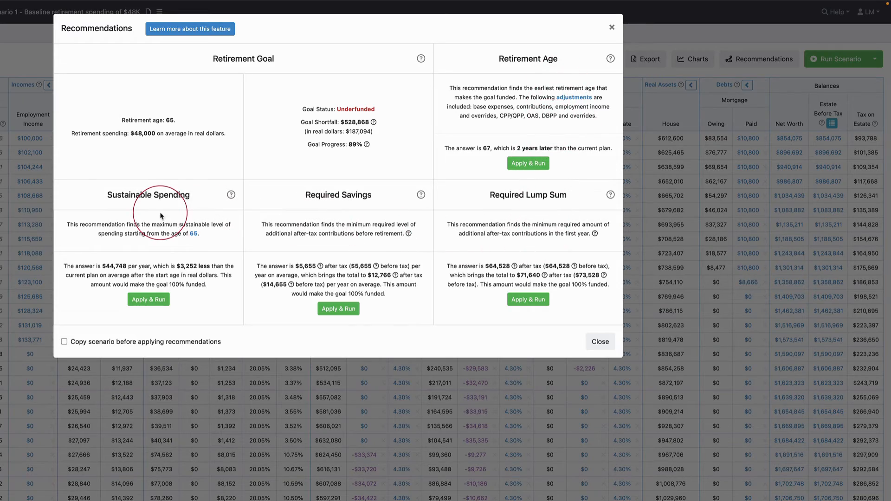
click(598, 341)
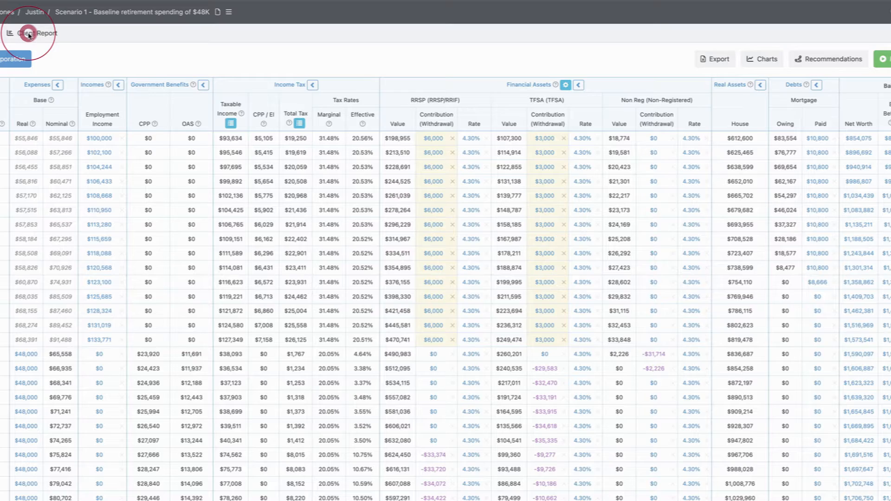
click(6, 33)
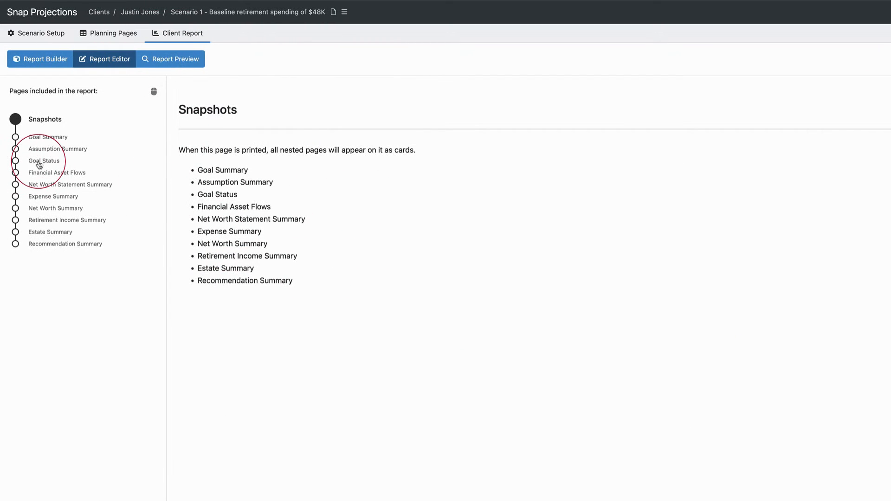
click(24, 162)
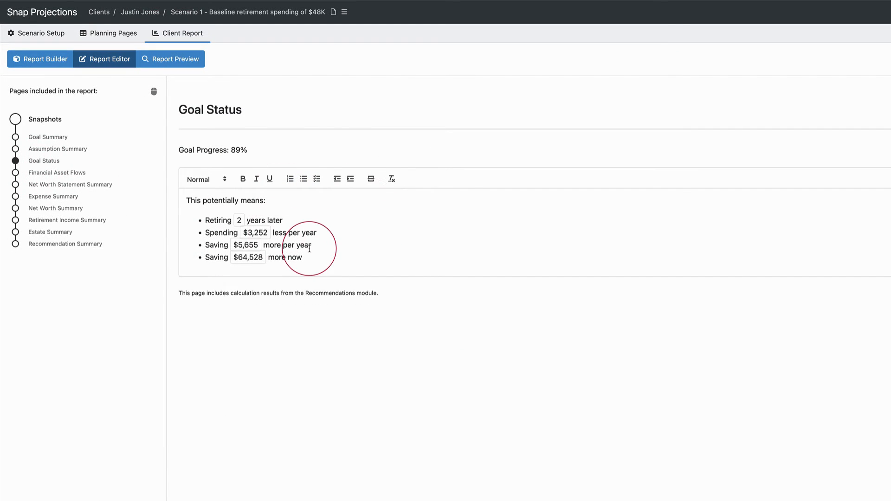
- Preview the client report and examine the snapshot cards from Goal Summary through Recommendation Summary
click(182, 60)
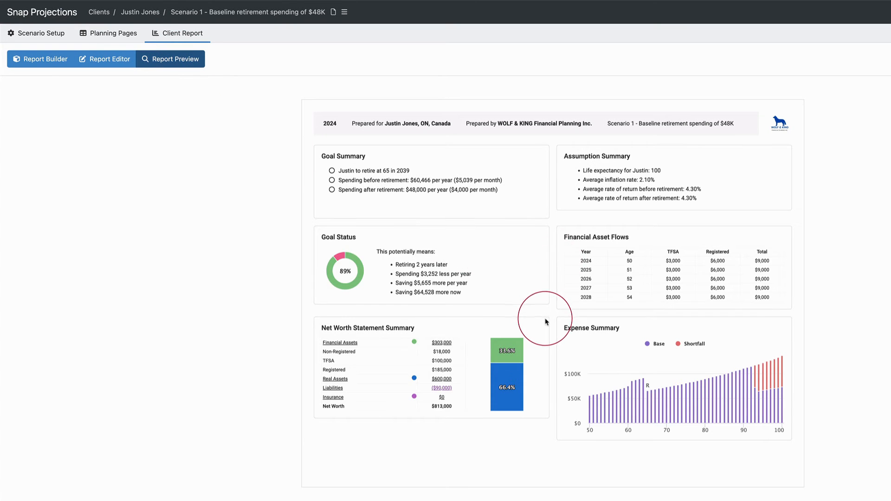
scroll(545, 320, down, 5)
scroll(546, 320, up, 5)
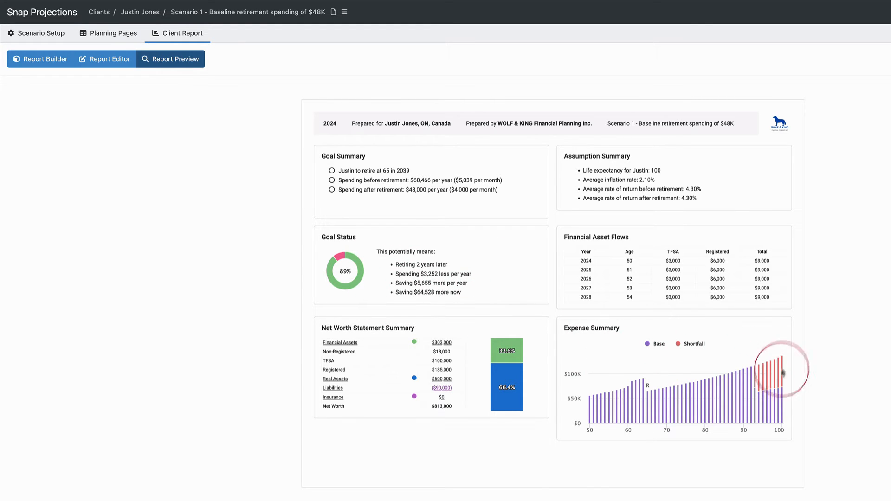
scroll(710, 390, down, 6)
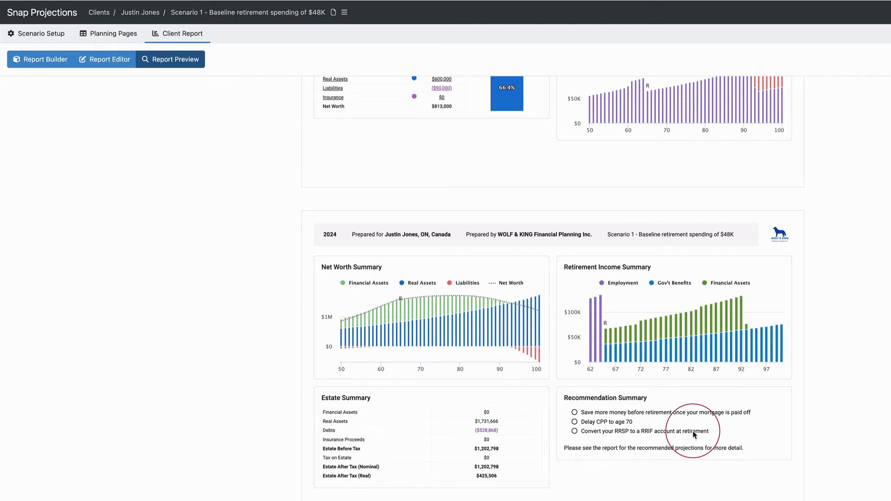
- Open the client report of the scenario "Recommended - Additional savings, CPP Starting at age 70, RRIF income at 65" and set its cover background to Peaks of Success
click(345, 14)
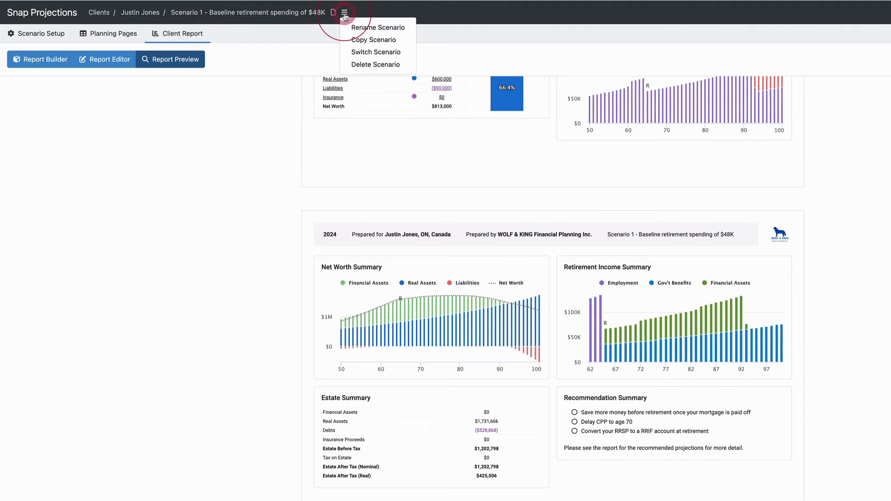
click(370, 52)
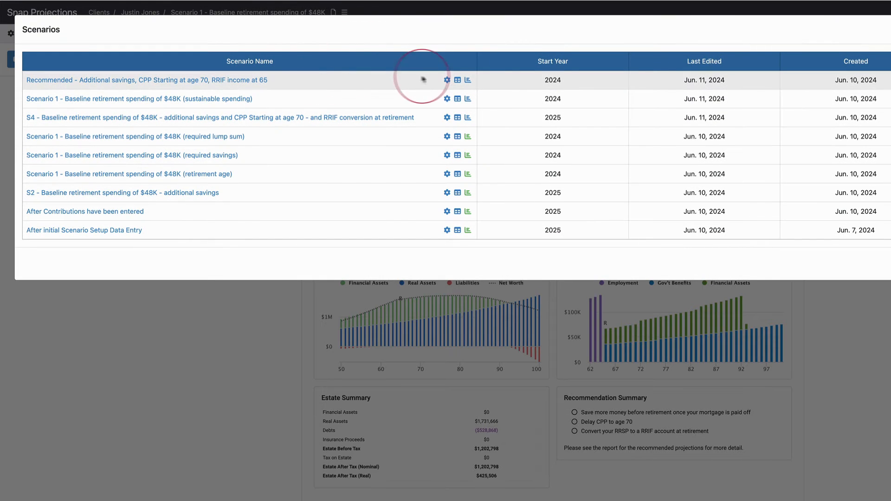
click(468, 81)
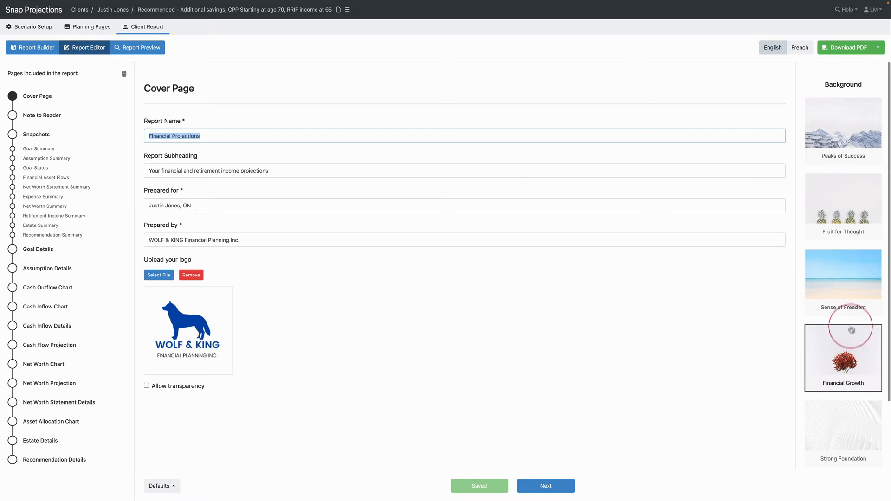
click(851, 121)
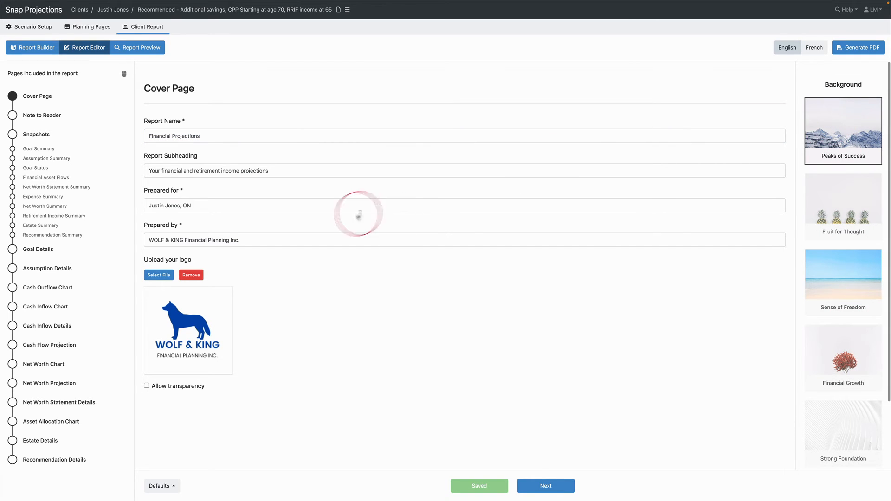
- Review the Goal Details page with its default settings options, the Assumption Details page and the Cash Outflow Chart page
click(41, 168)
click(39, 250)
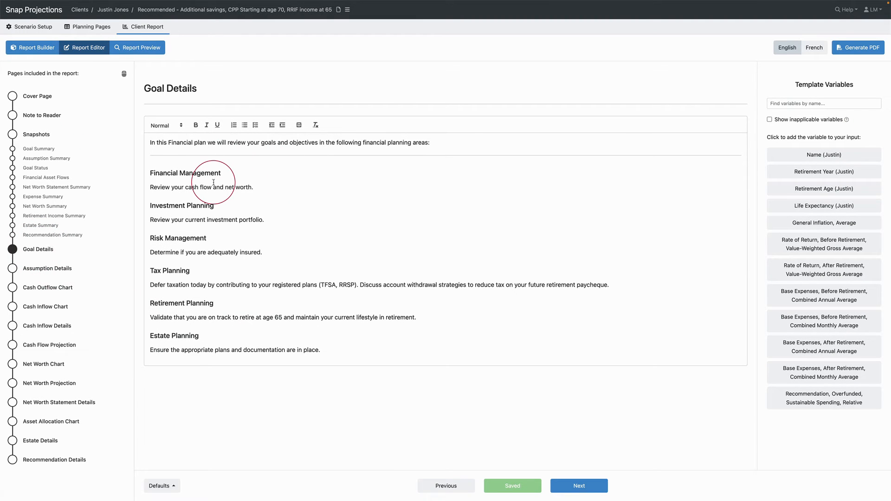
click(167, 486)
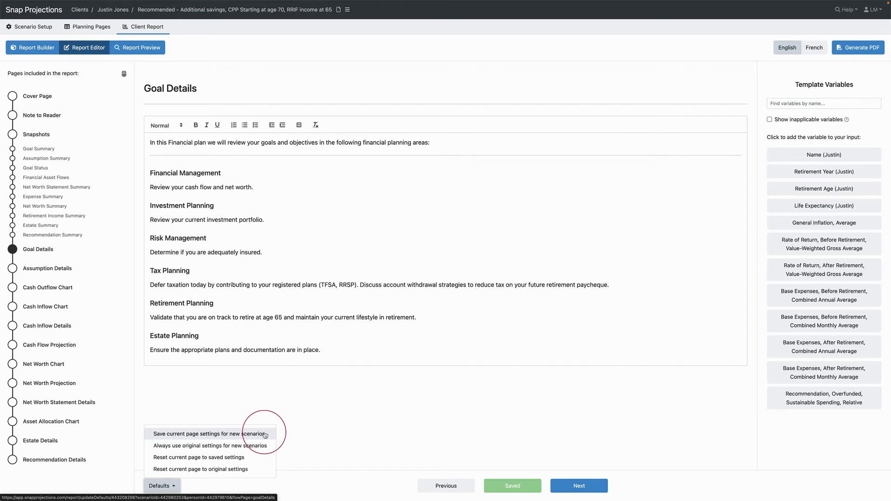
click(58, 268)
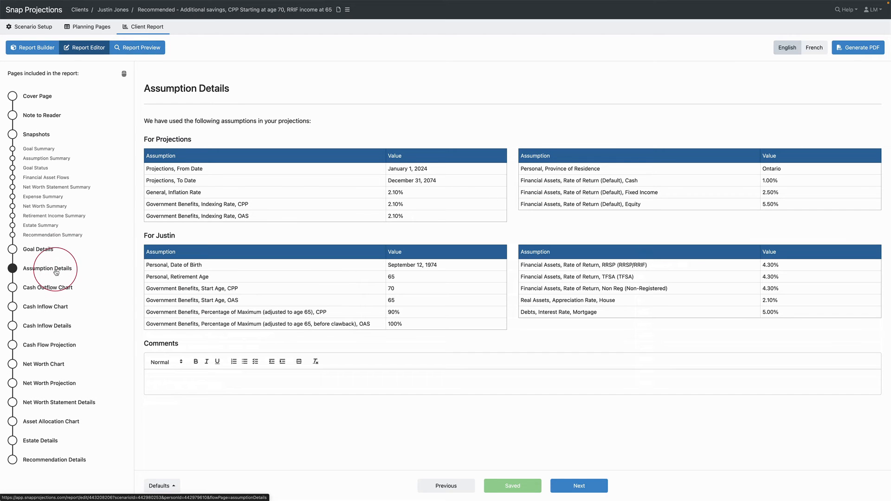
click(42, 288)
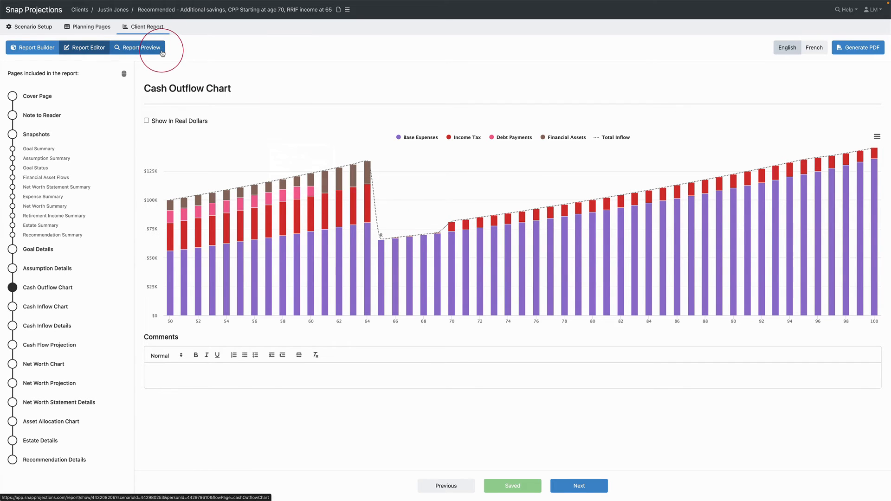
- Review the Cash Flow Projection, Net Worth Projection and Net Worth Statement Details pages of the recommended scenario's report
click(39, 346)
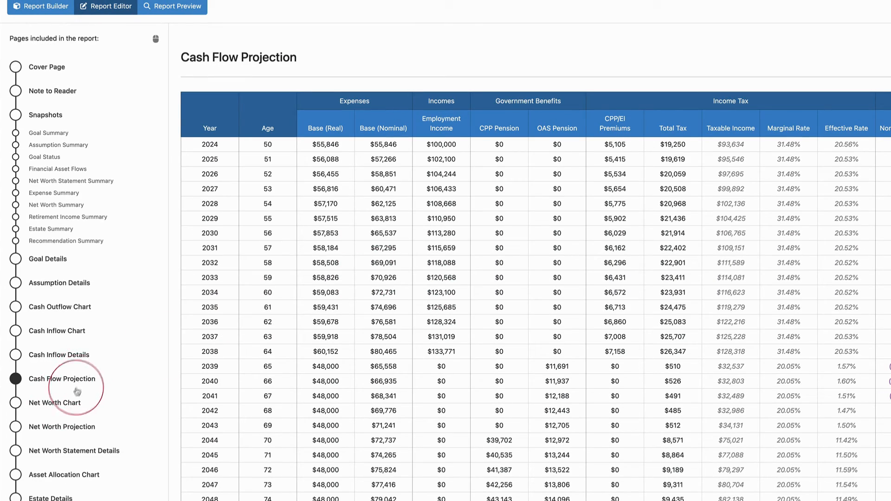
click(68, 426)
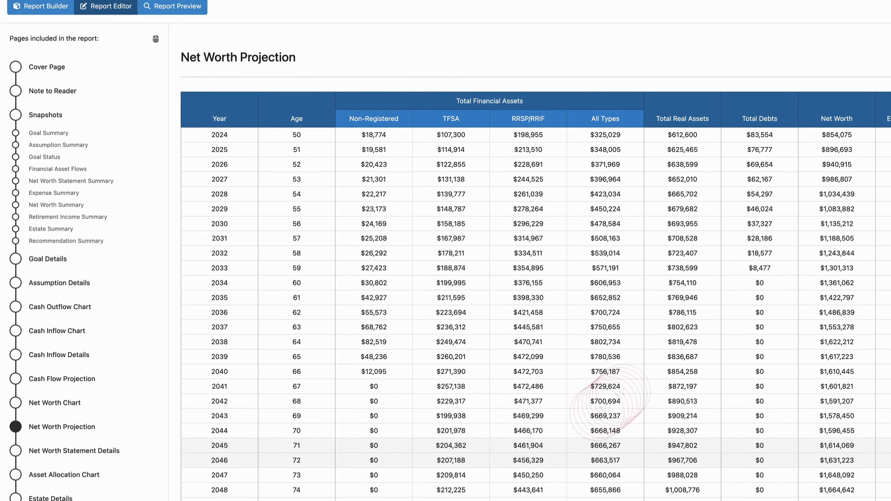
click(502, 153)
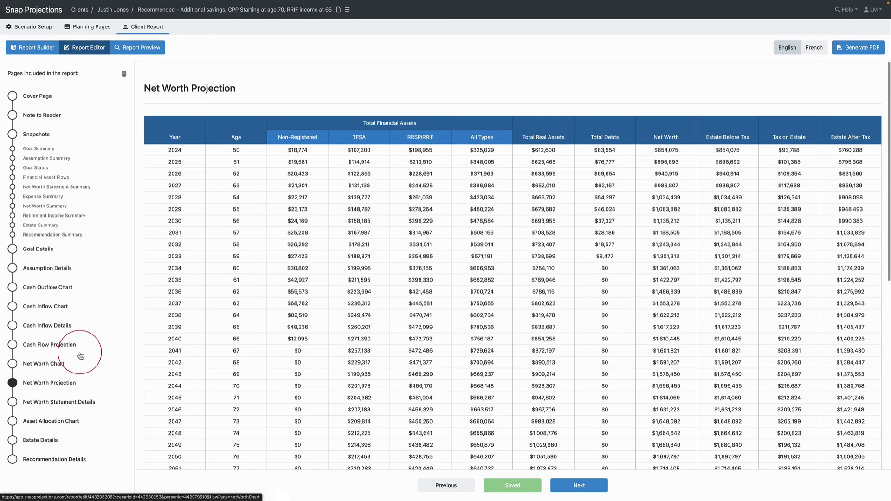
click(58, 405)
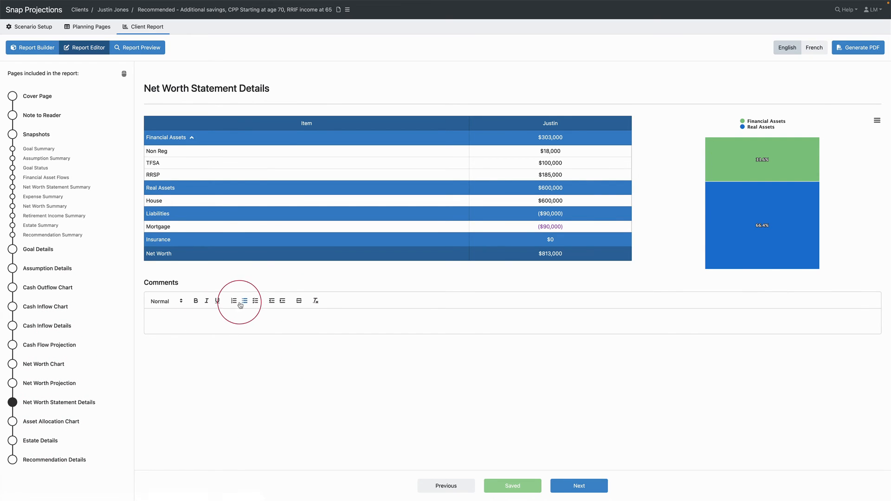
- Preview the recommended scenario's report from the cover through the snapshots and generate its PDF
click(141, 47)
scroll(371, 181, down, 7)
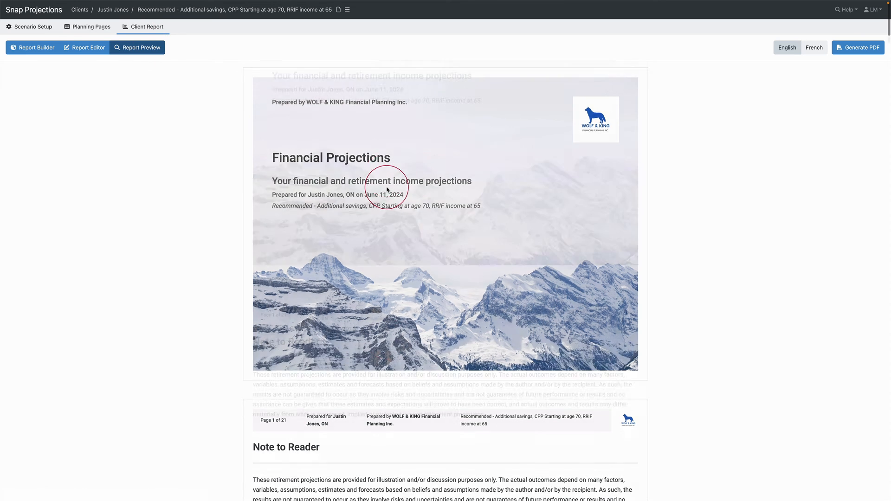
scroll(387, 189, down, 7)
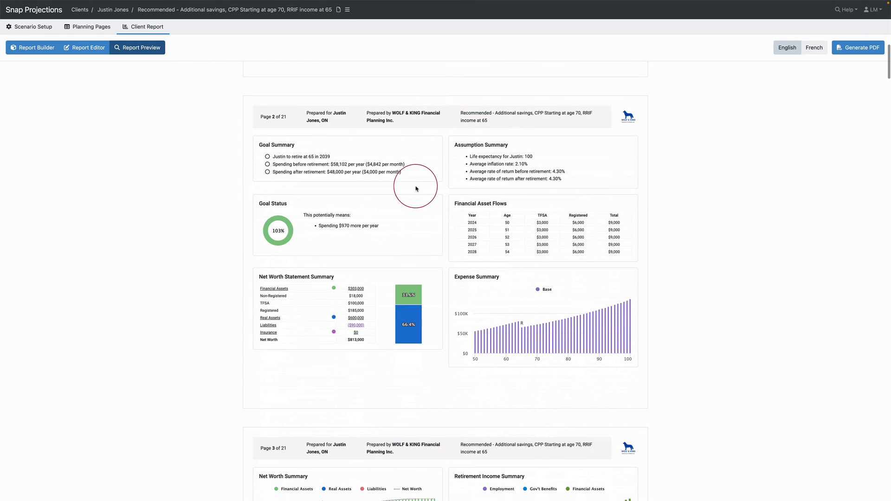
click(855, 49)
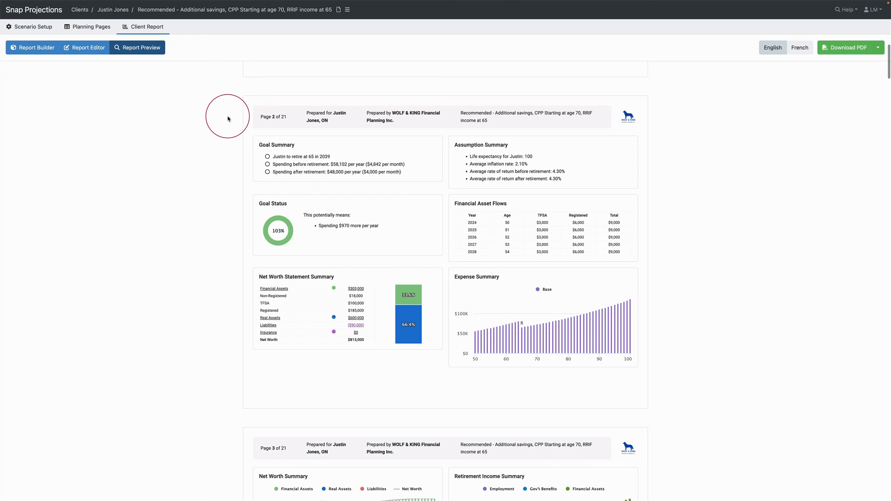
- Revisit the report's Included Pages in the Report Builder and the Cover Page in the Report Editor, and reopen the Report Preview
click(39, 47)
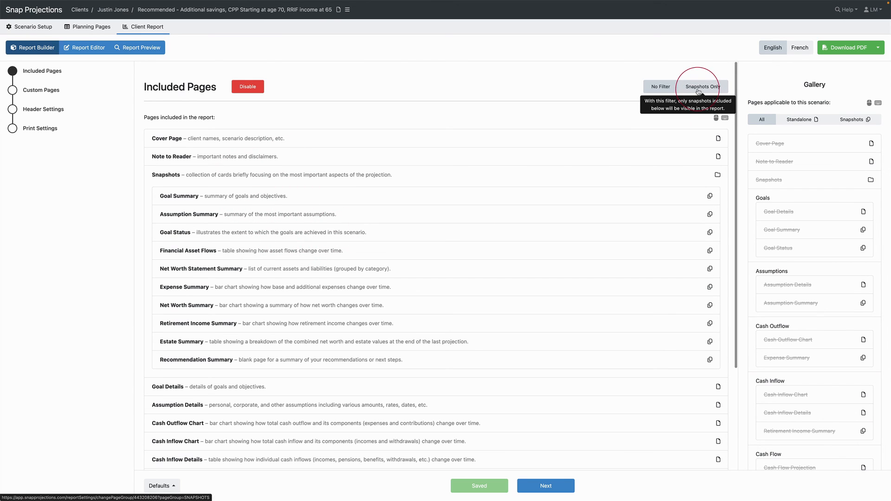
click(88, 47)
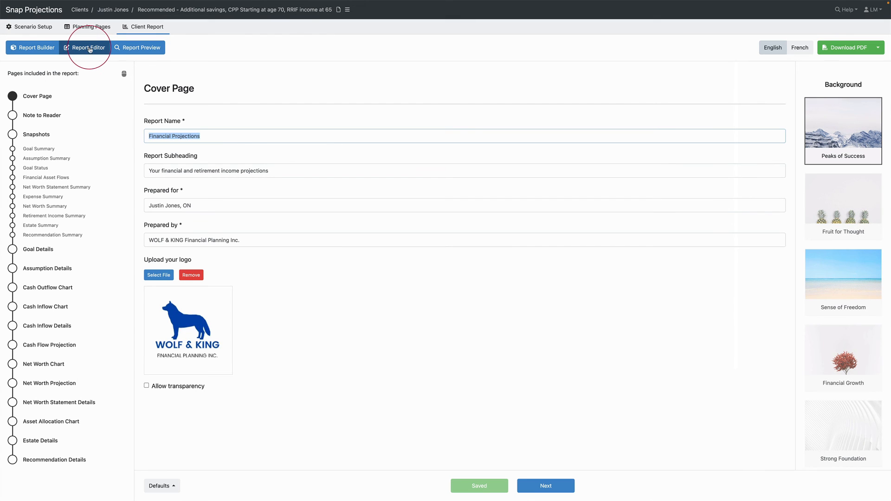
click(139, 48)
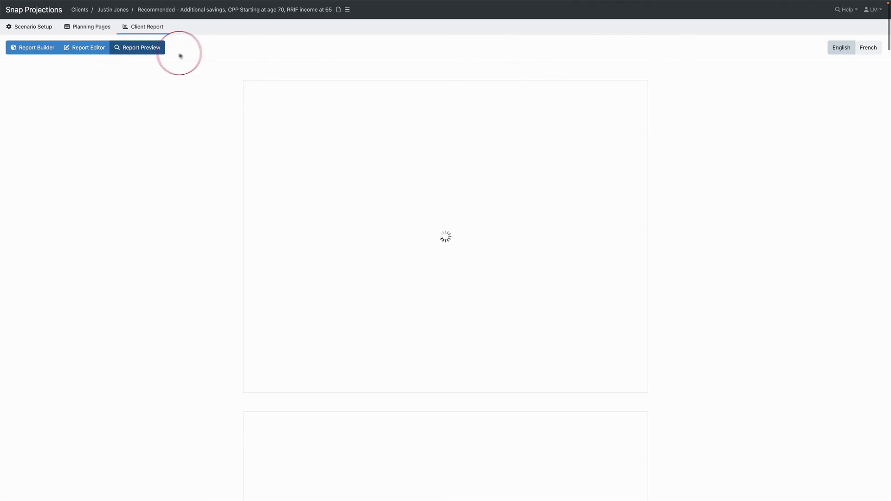